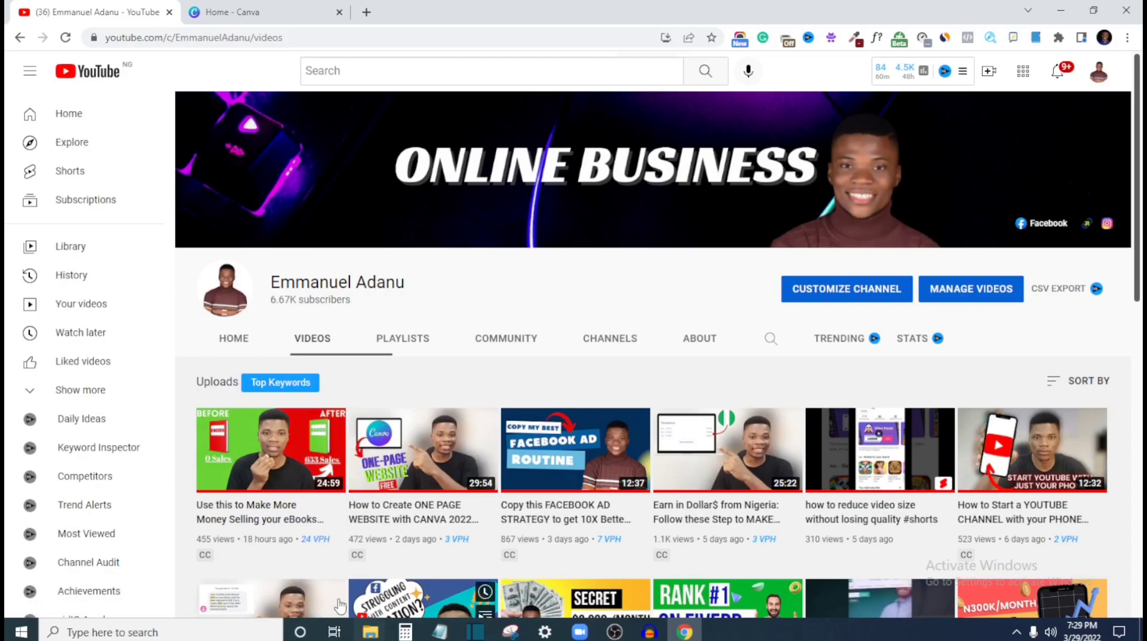
# Step: Bring the mockup folder window in File Explorer to the front and maximize it
pyautogui.moveTo(370, 631)
pyautogui.click(355, 569)
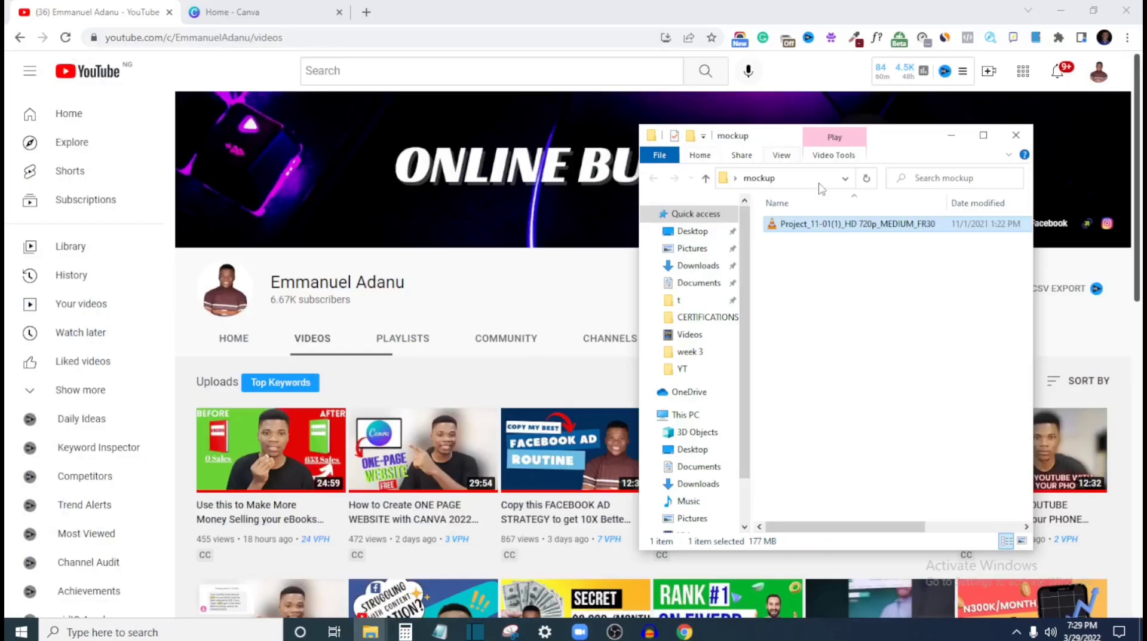
pyautogui.click(984, 135)
pyautogui.rightClick(454, 181)
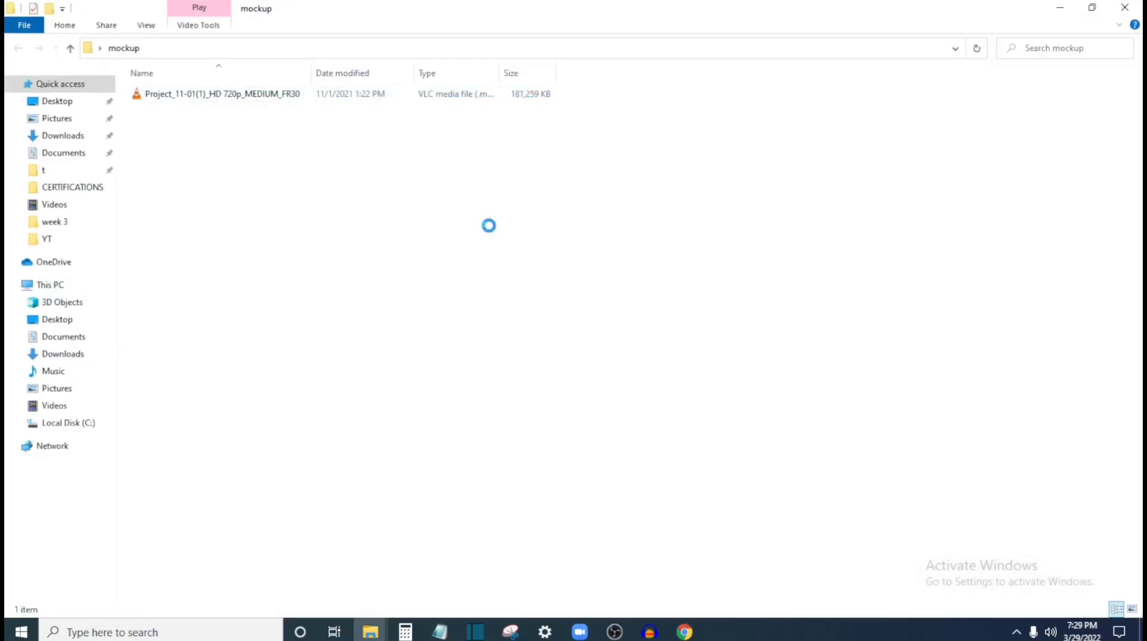
pyautogui.click(423, 210)
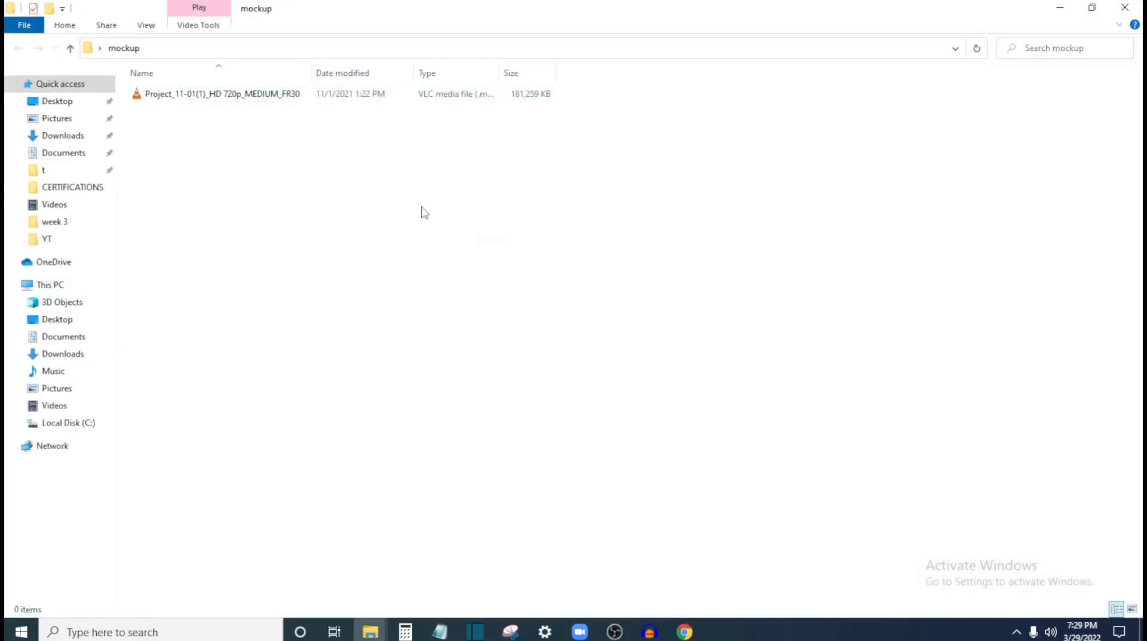
# Step: Switch the folder to Large icons to preview the Project_11-01(1)_HD 720p_MEDIUM_FR30 video thumbnail
pyautogui.click(204, 98)
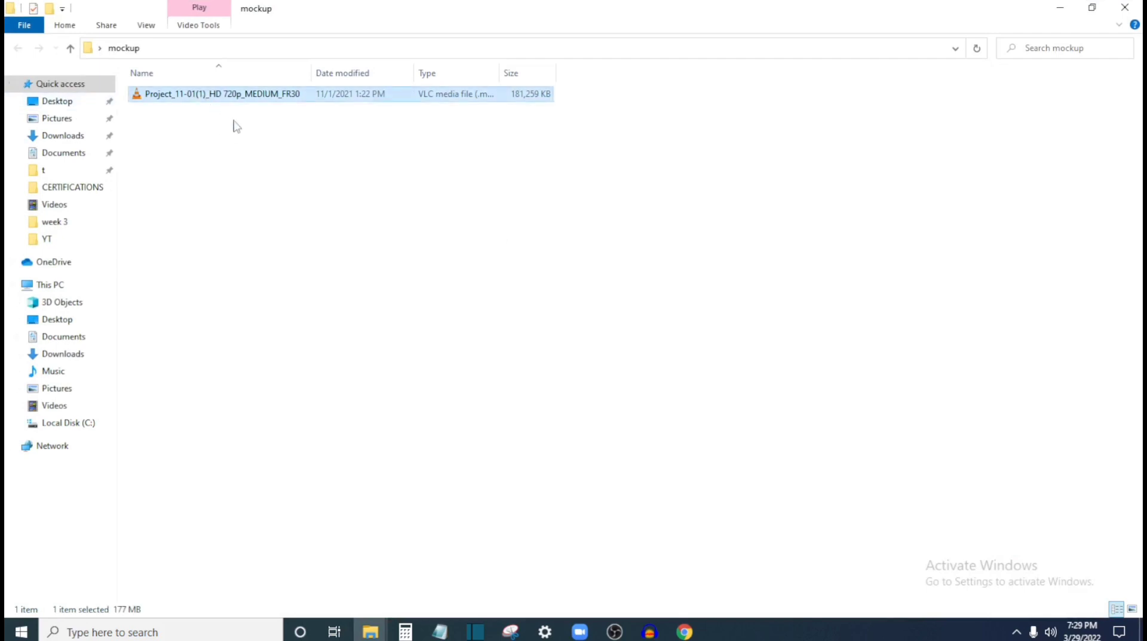
pyautogui.click(146, 25)
pyautogui.click(157, 45)
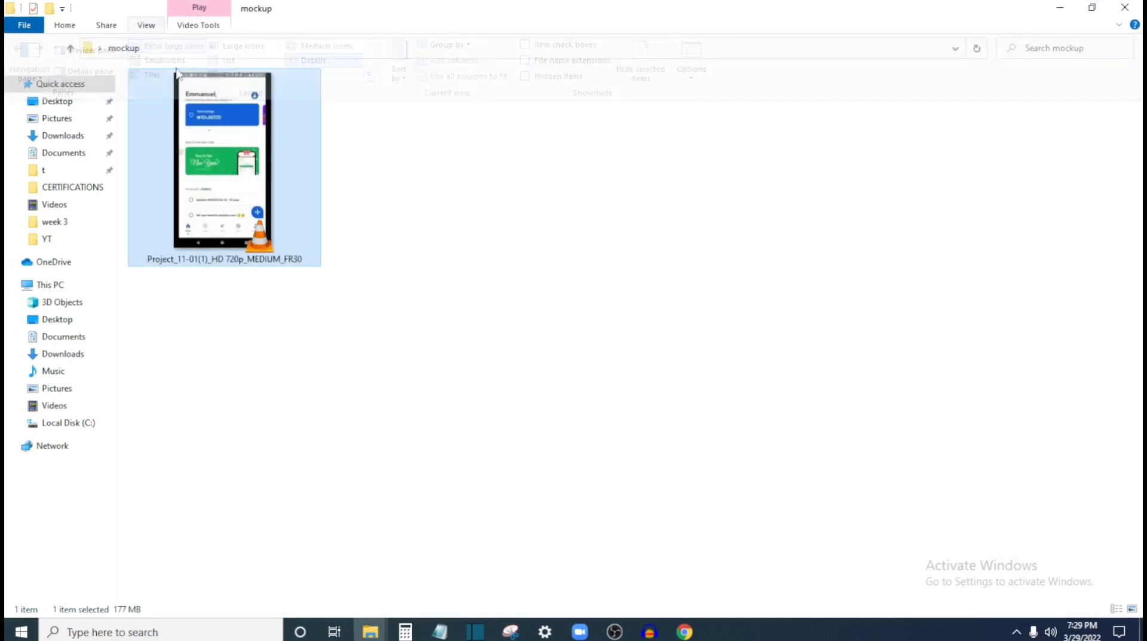
pyautogui.click(457, 48)
pyautogui.click(458, 288)
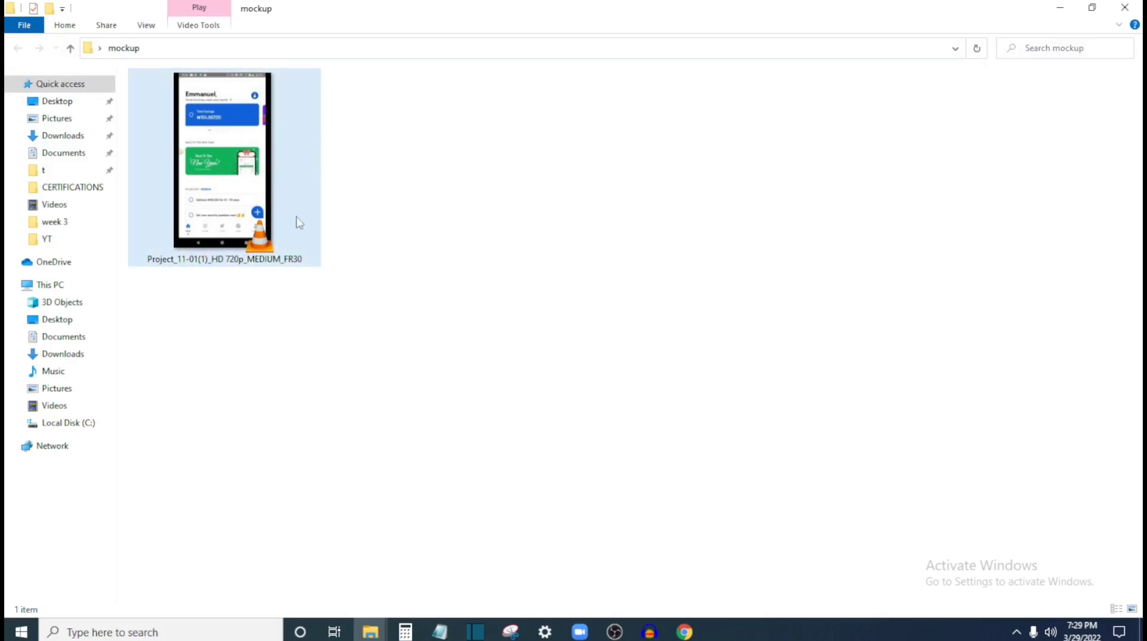
# Step: Return to the Canva home page in the browser and search for 'youtube thumbnail'
pyautogui.click(693, 634)
pyautogui.hotkey('ctrl', 'Tab')
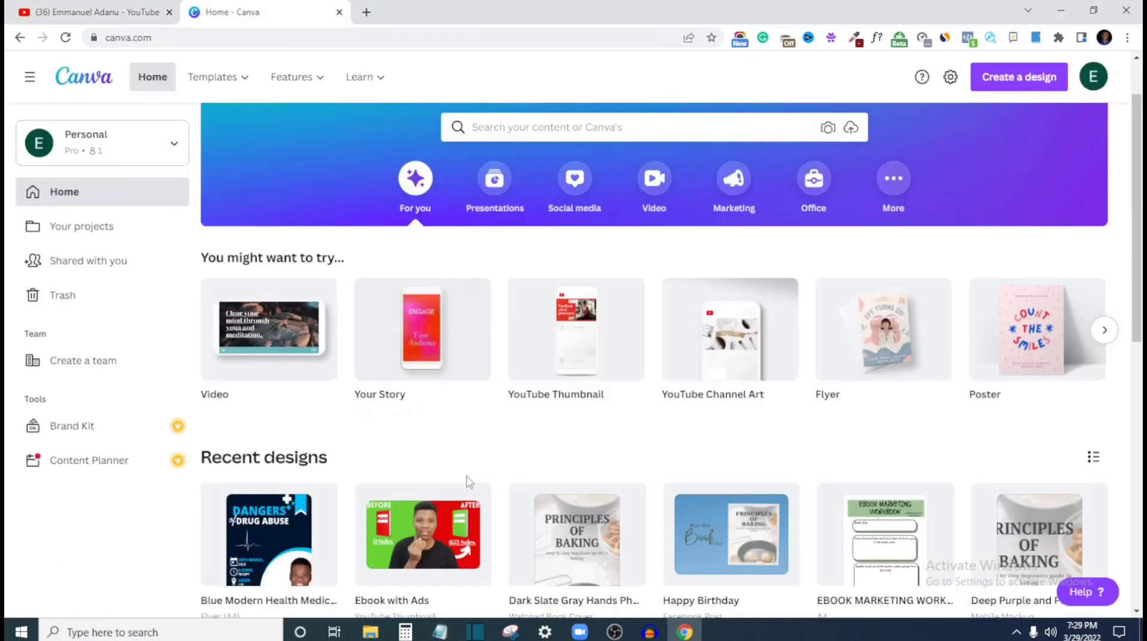
pyautogui.scroll(-1, 469, 481)
pyautogui.moveTo(226, 85)
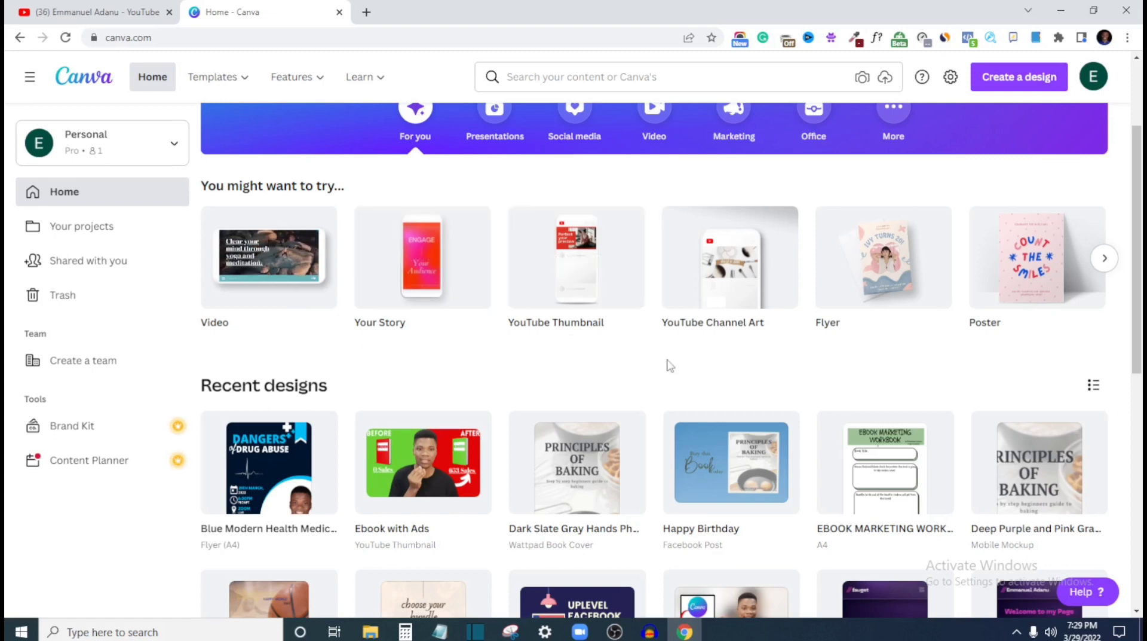
pyautogui.scroll(-3, 464, 359)
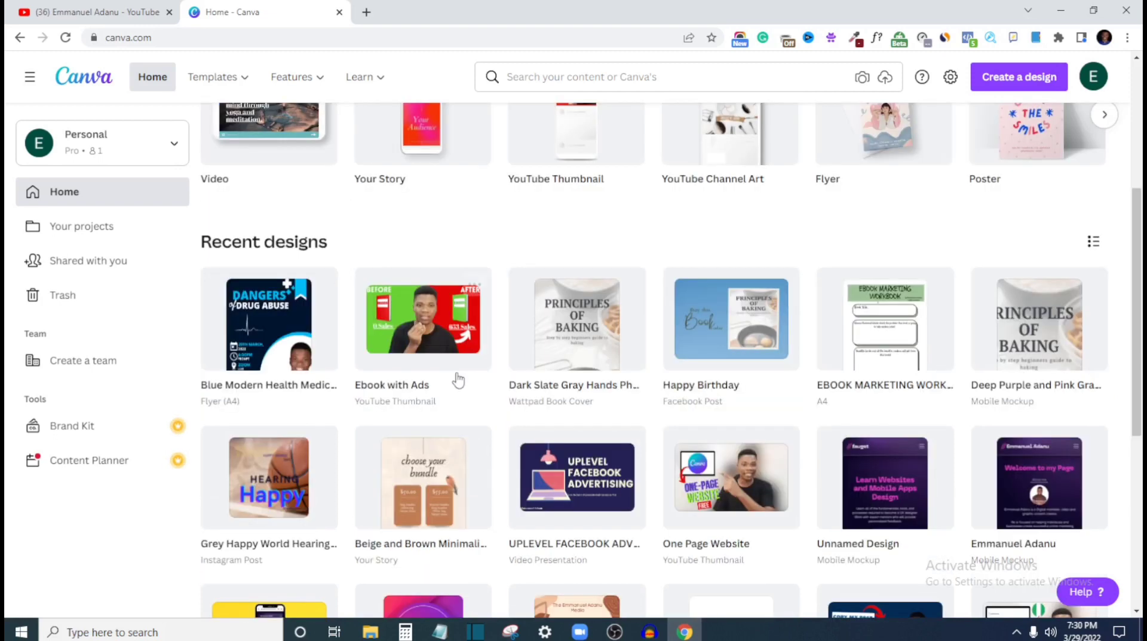
pyautogui.scroll(5, 328, 263)
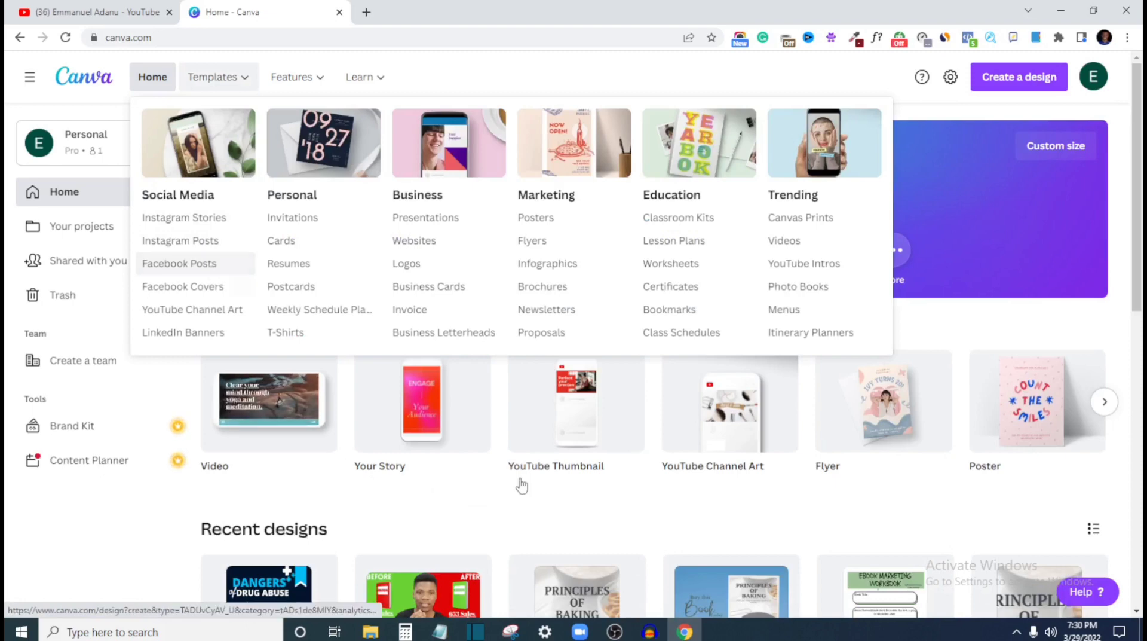
pyautogui.click(527, 199)
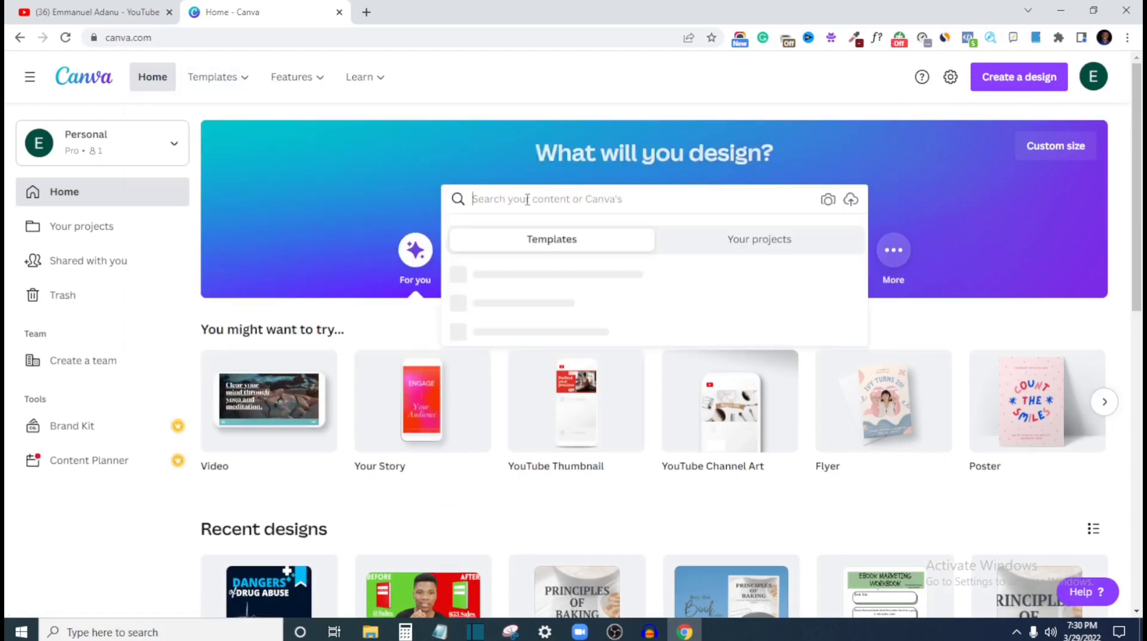
pyautogui.write('you')
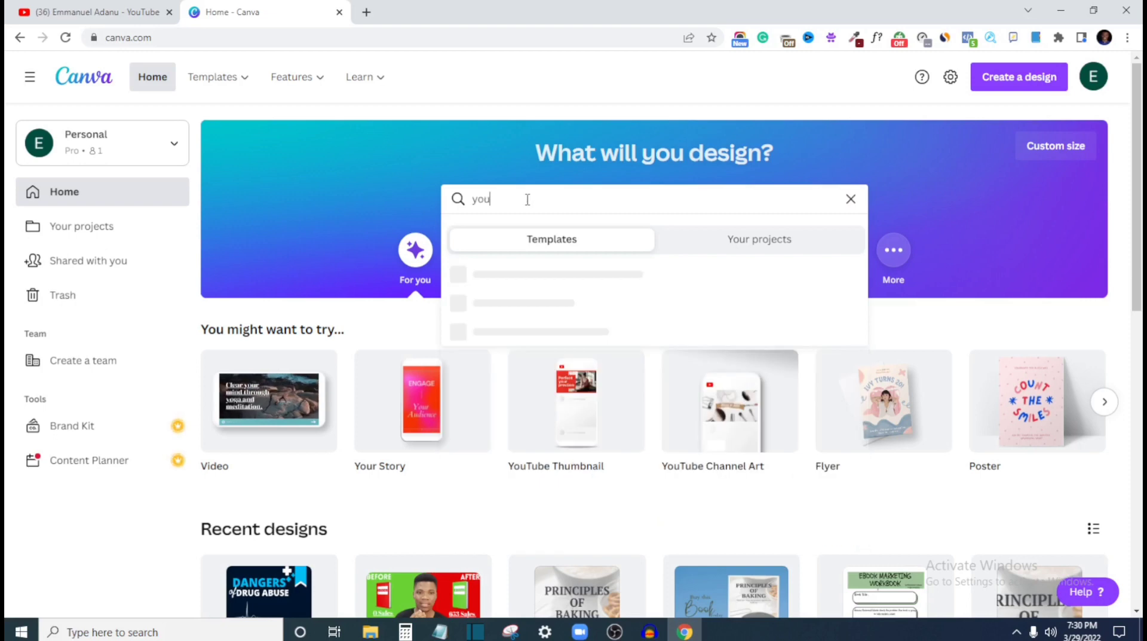
pyautogui.write('tube ')
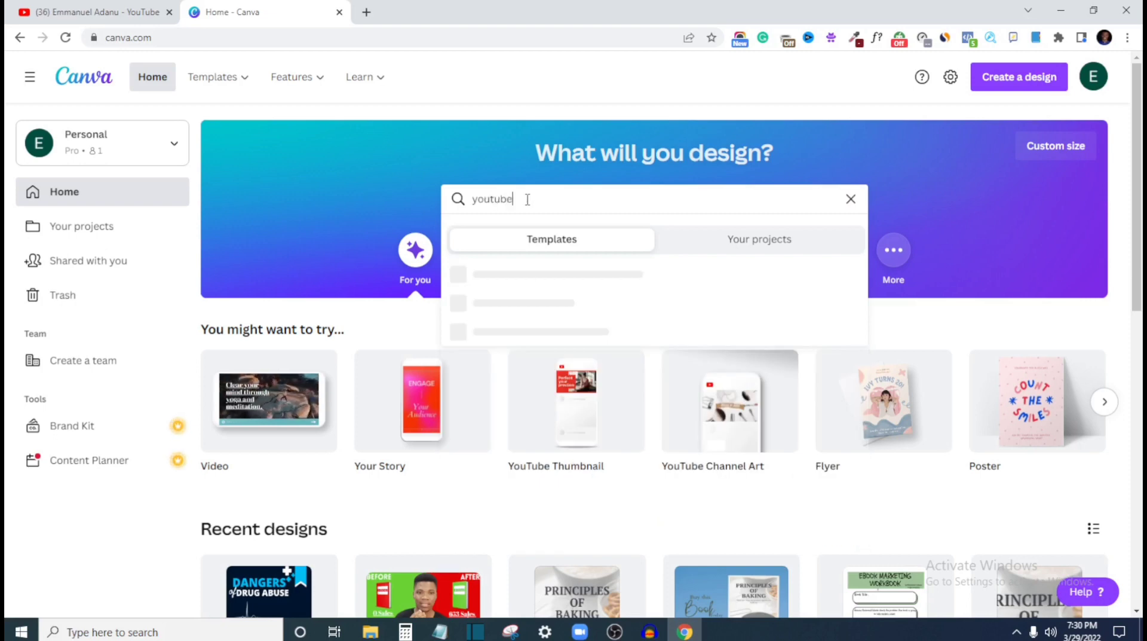
pyautogui.write('thumbnail')
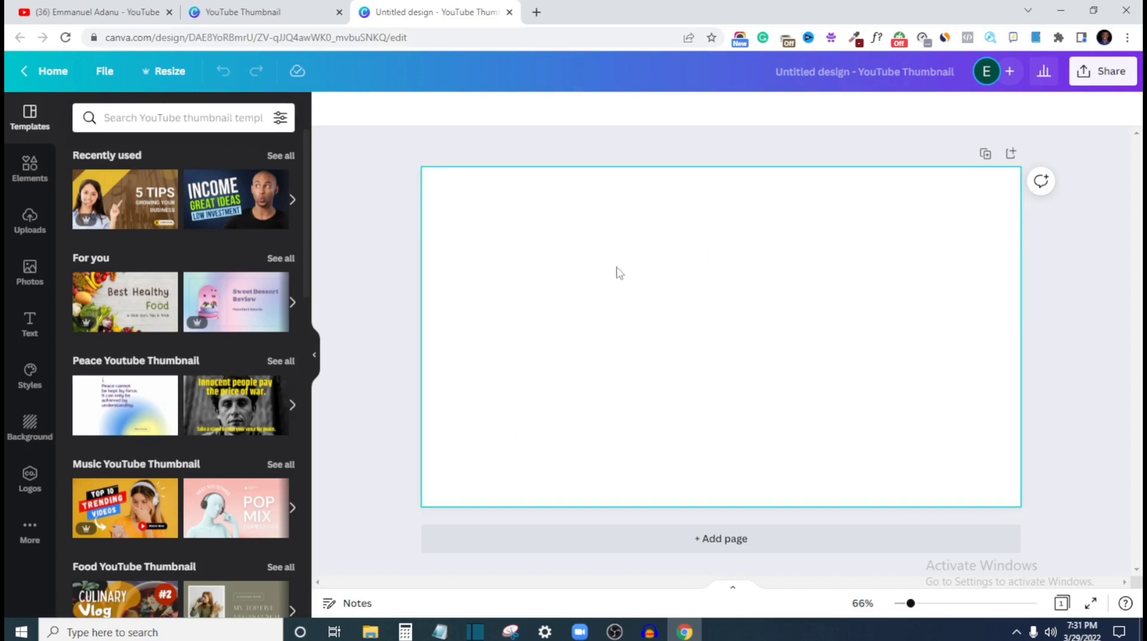
# Step: Try blue, red and yellow swatches, then settle on a light yellow page background
pyautogui.click(594, 263)
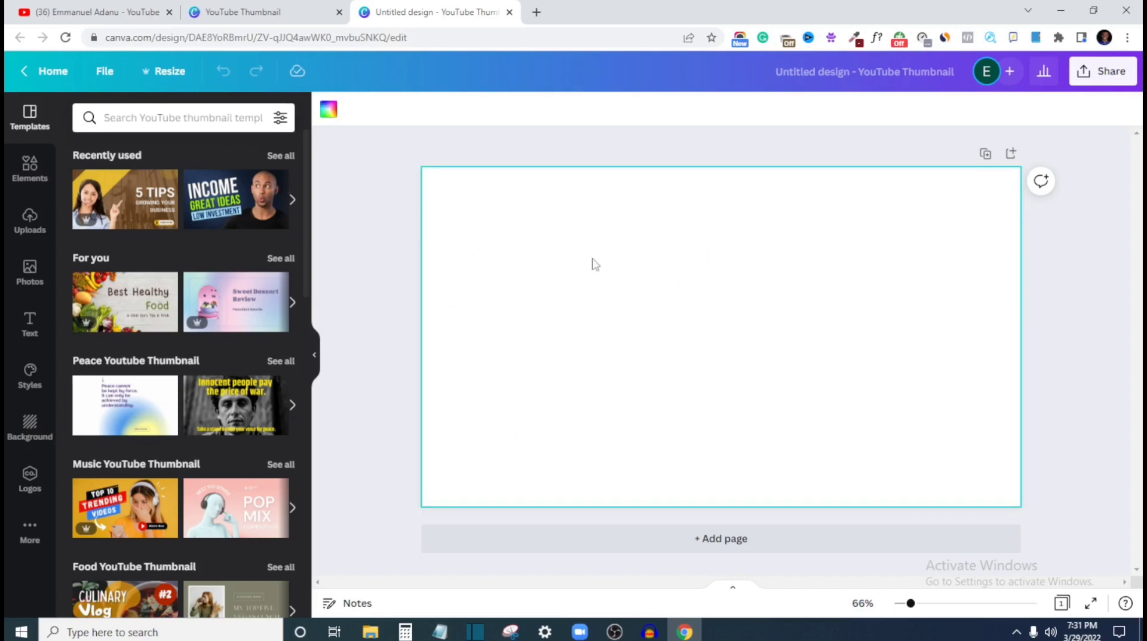
pyautogui.click(328, 111)
pyautogui.click(165, 286)
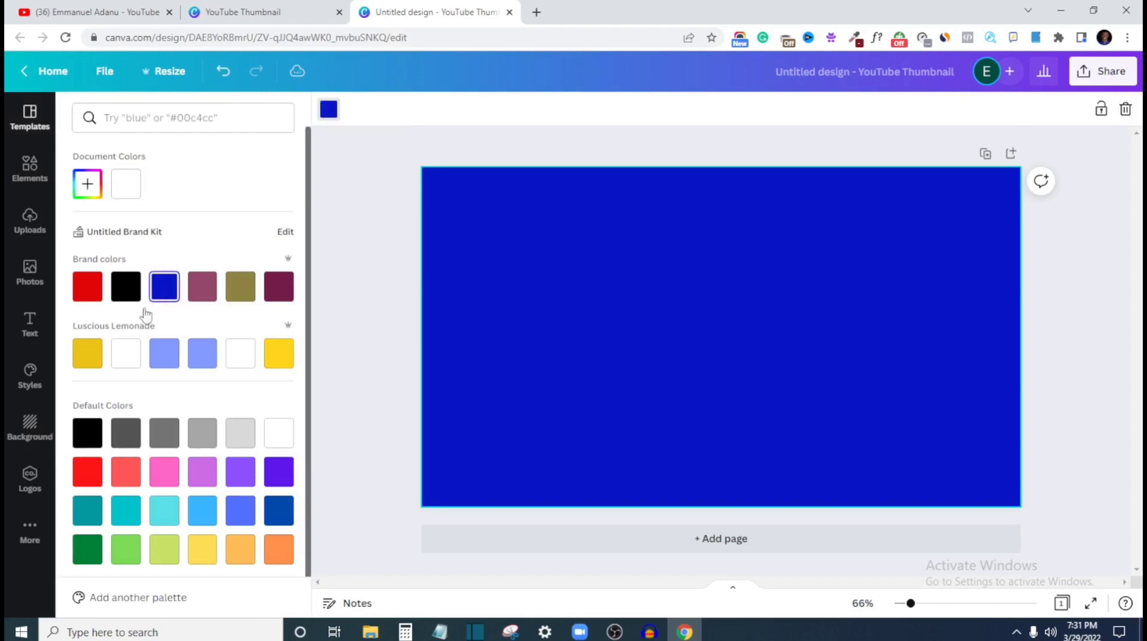
pyautogui.click(98, 295)
pyautogui.click(279, 354)
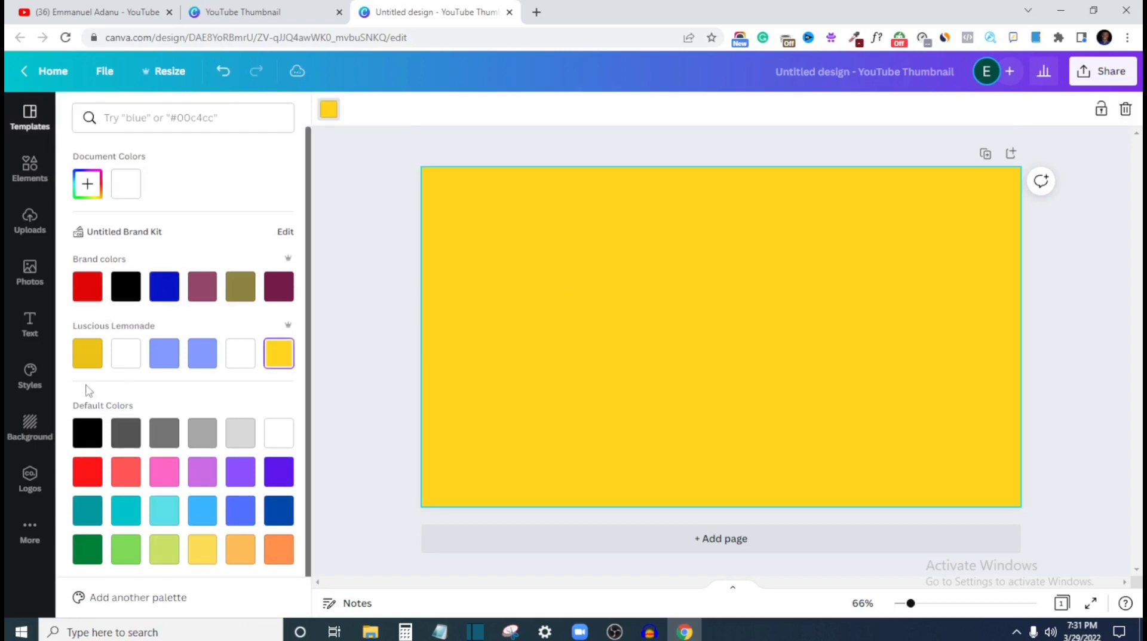
pyautogui.click(91, 361)
pyautogui.scroll(-1, 218, 557)
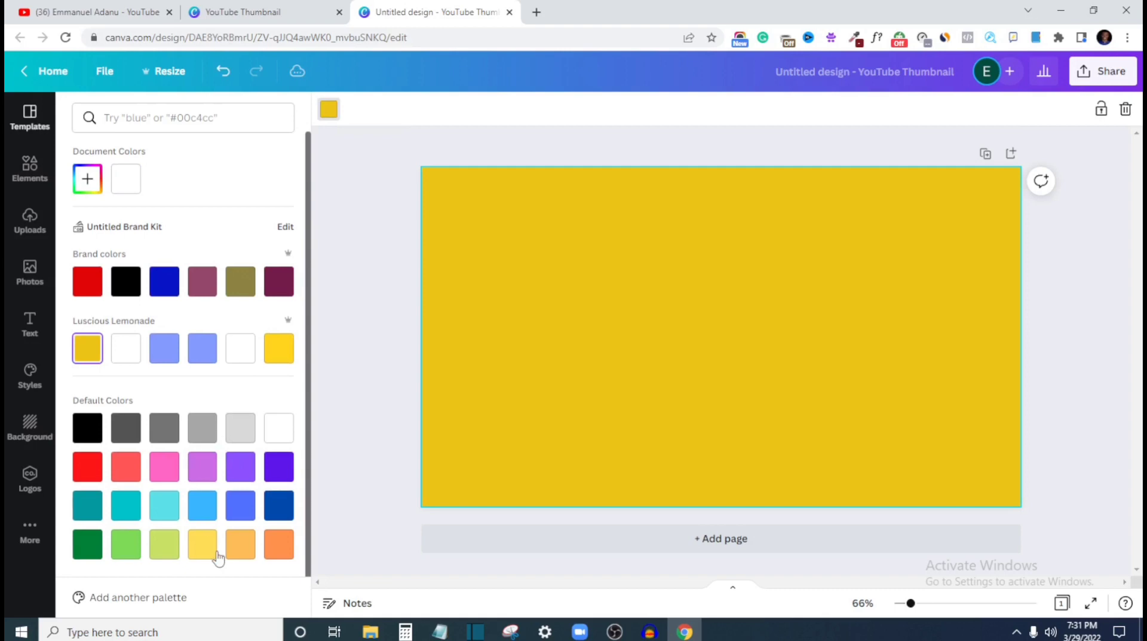
pyautogui.click(218, 557)
pyautogui.click(401, 323)
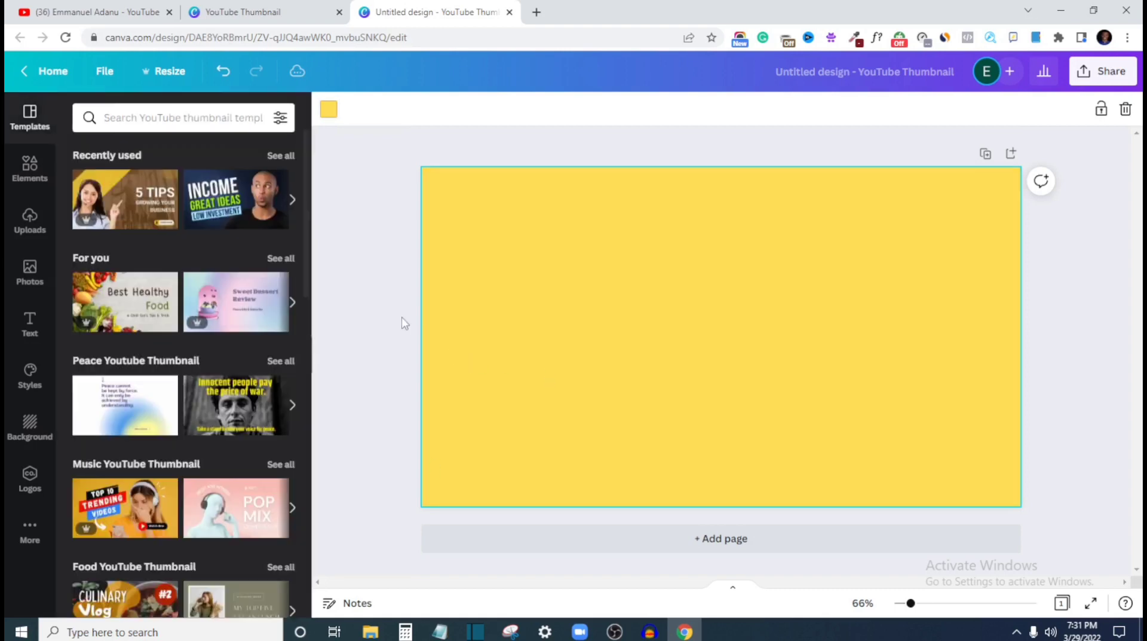
# Step: Add a smartphone-shaped frame from Elements > Frames to the page
pyautogui.click(30, 179)
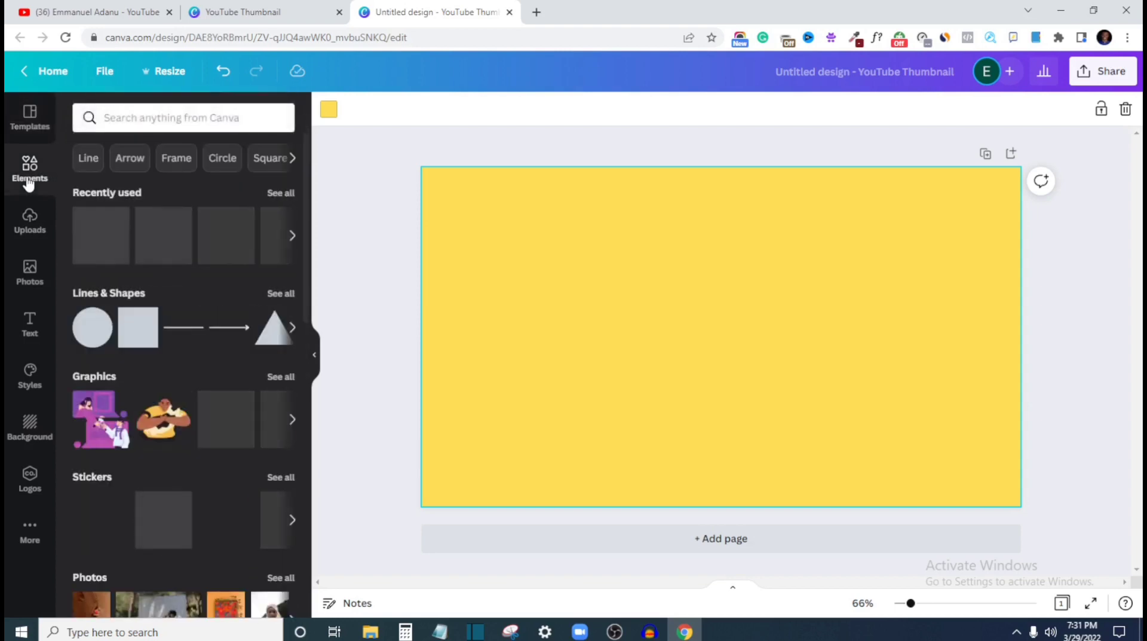
pyautogui.scroll(-5, 226, 382)
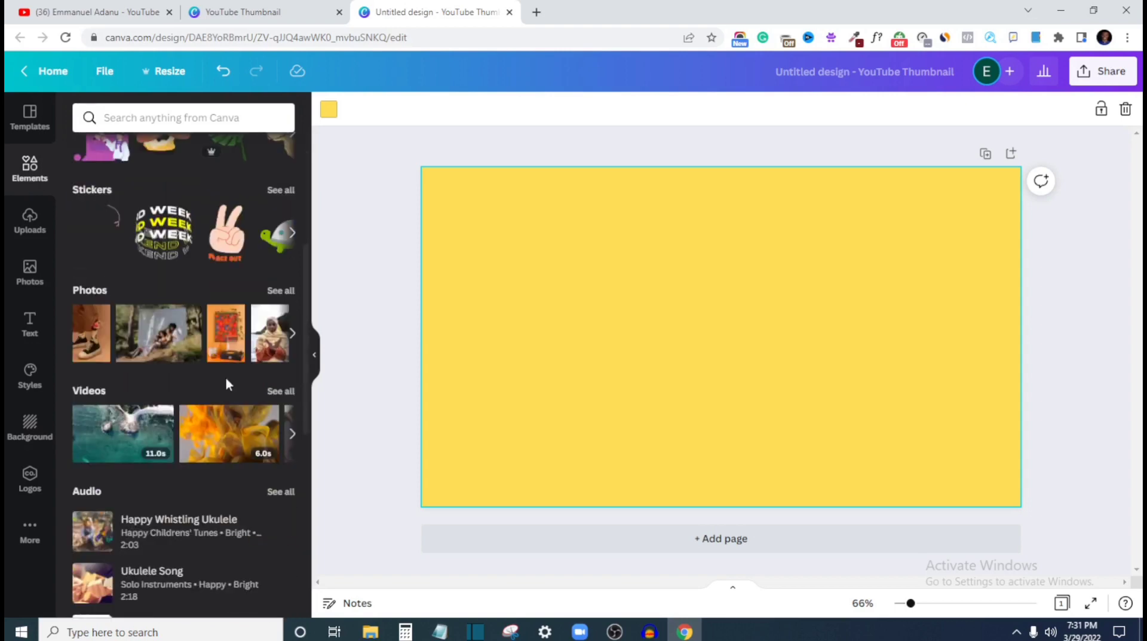
pyautogui.scroll(-8, 226, 383)
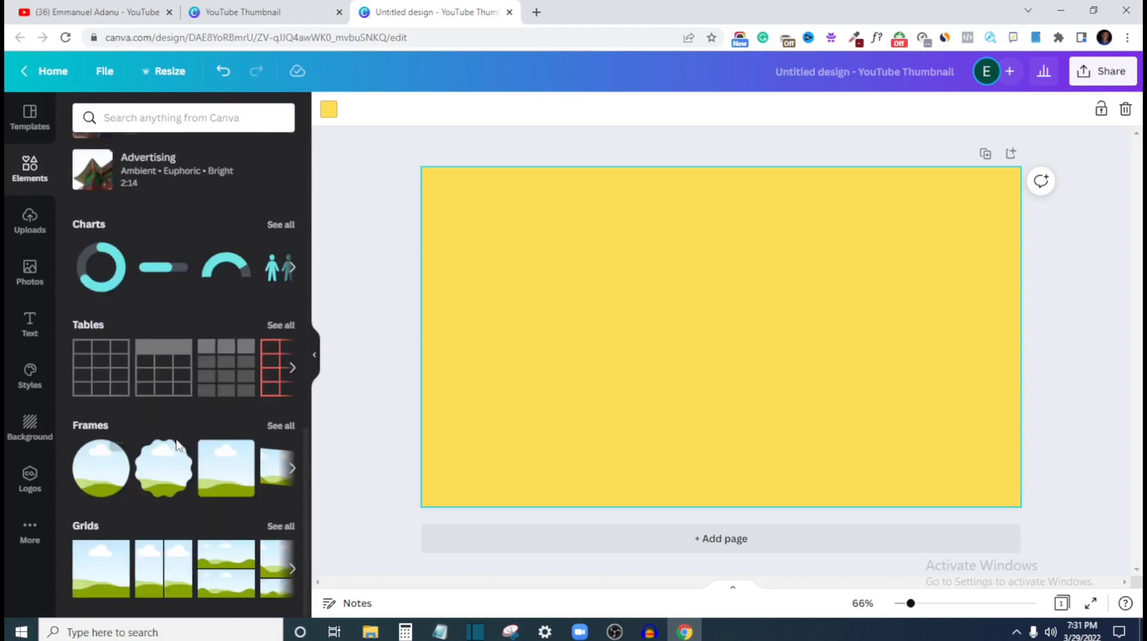
pyautogui.click(281, 425)
pyautogui.scroll(-3, 220, 330)
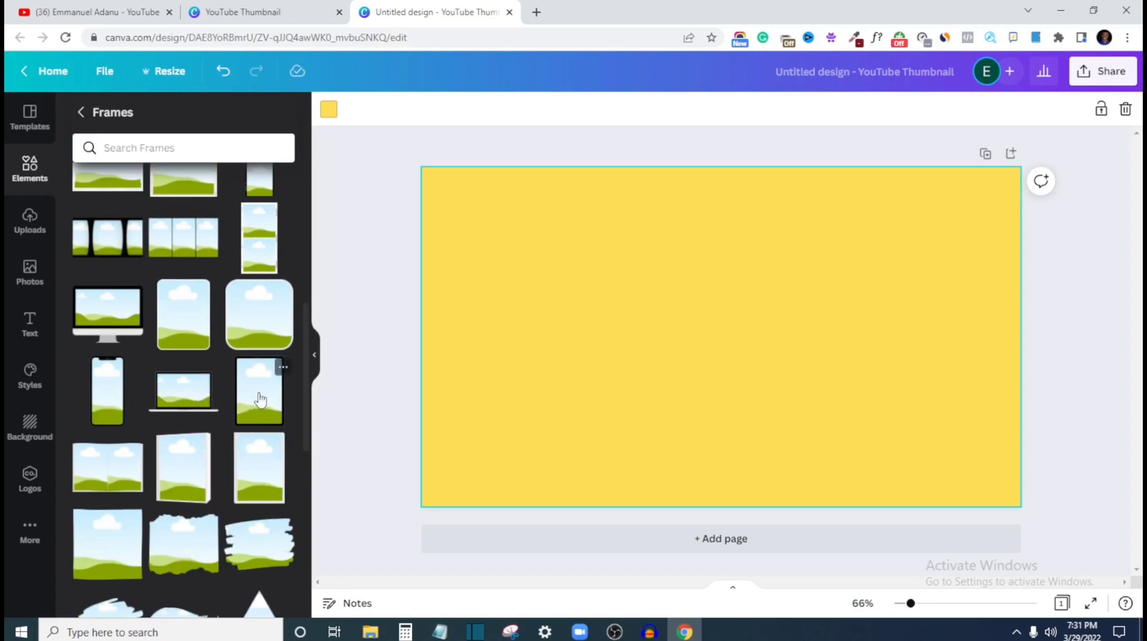
pyautogui.click(111, 396)
# Step: Enlarge the phone frame to nearly full page height and centre it
pyautogui.moveTo(722, 358); pyautogui.dragTo(678, 294)
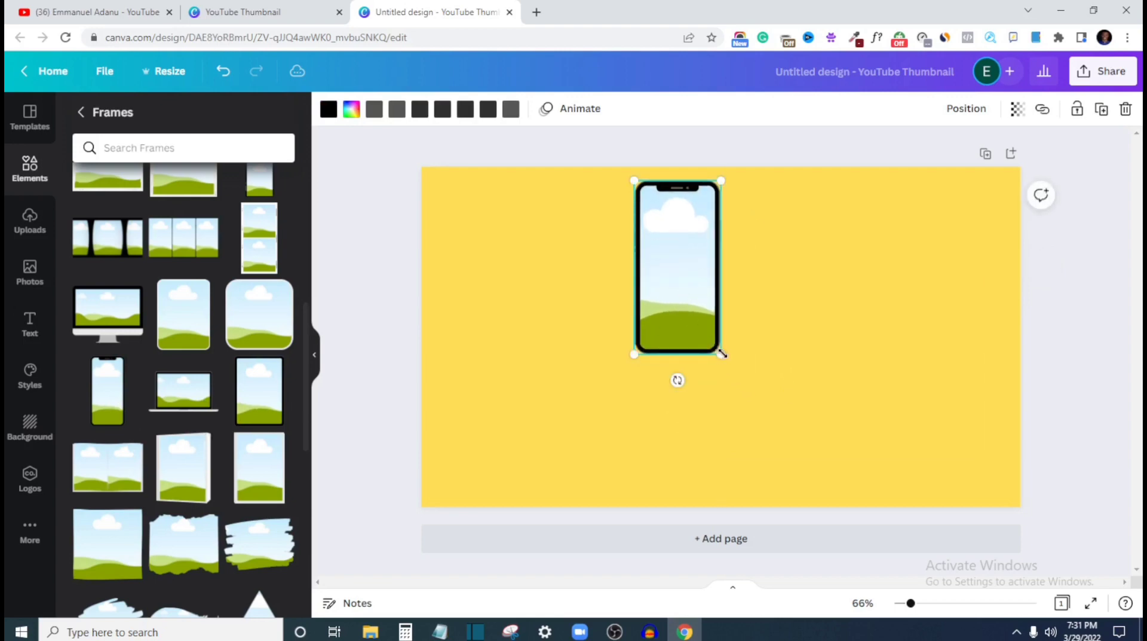
pyautogui.moveTo(720, 358); pyautogui.dragTo(862, 499)
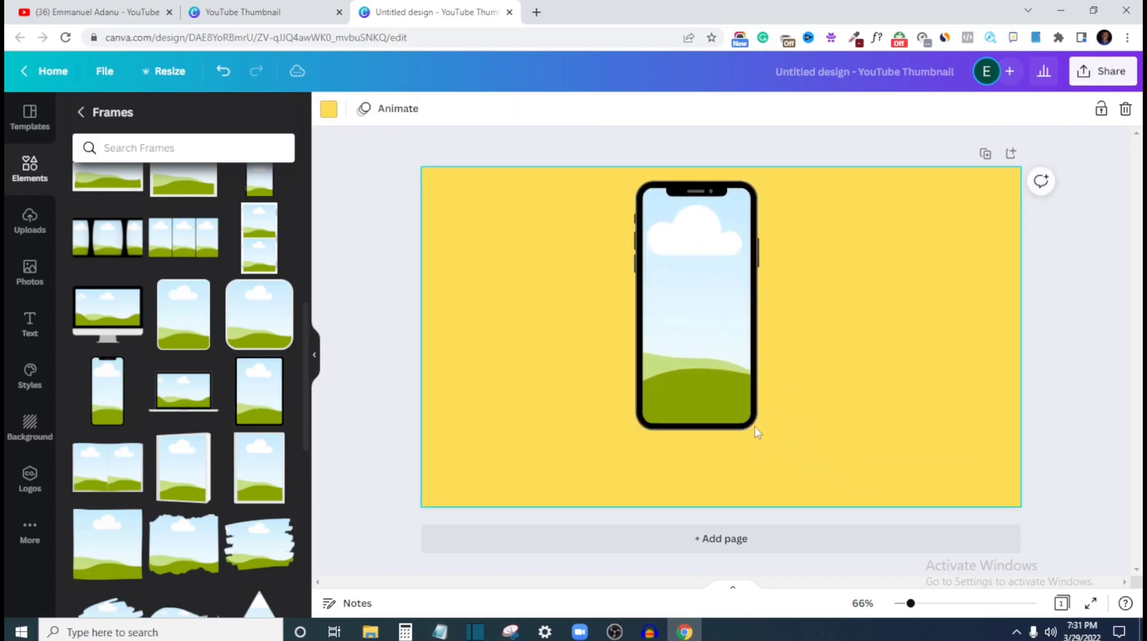
pyautogui.click(755, 426)
pyautogui.moveTo(758, 429); pyautogui.dragTo(796, 500)
pyautogui.click(1071, 263)
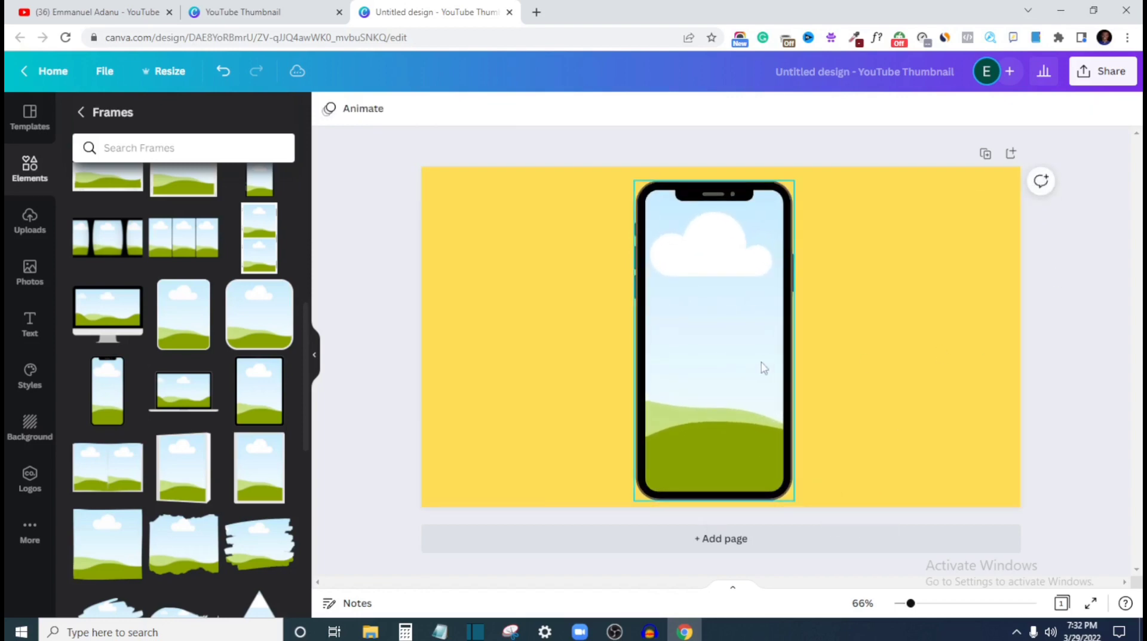
pyautogui.moveTo(751, 358); pyautogui.dragTo(753, 354)
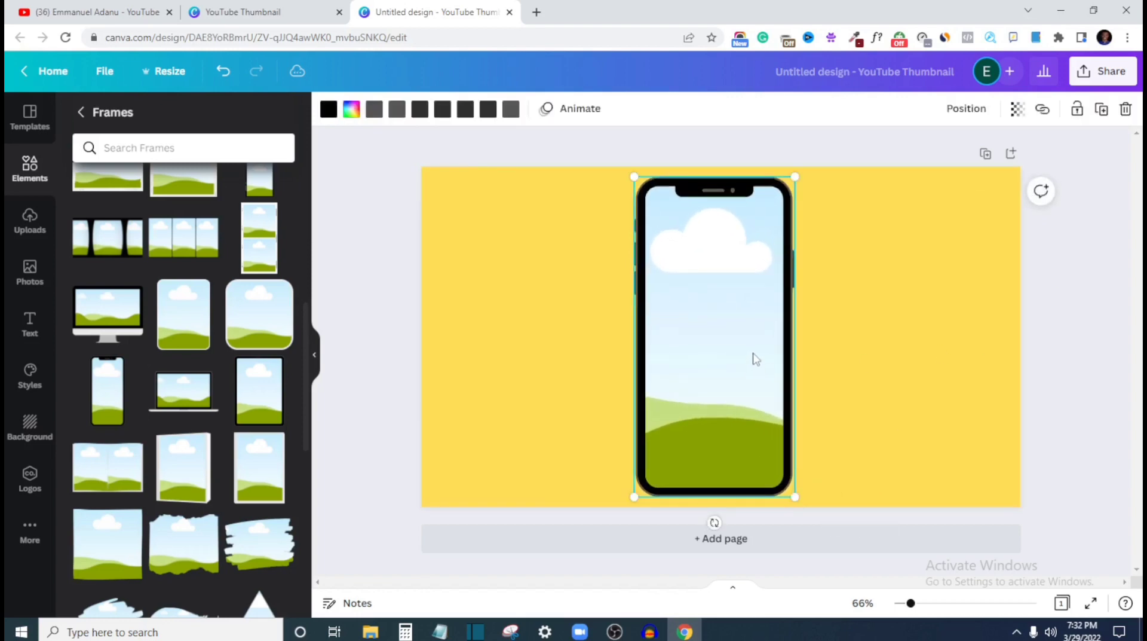
pyautogui.click(1093, 314)
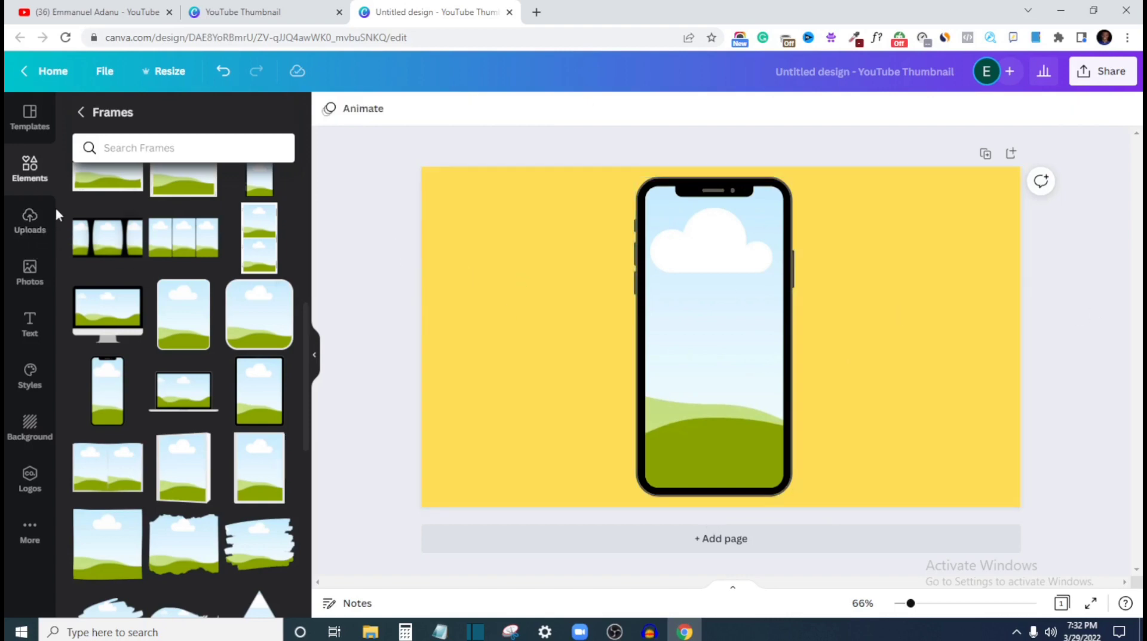
# Step: Upload the phone screen-recording and drop the 48.3s video into the phone frame
pyautogui.click(33, 224)
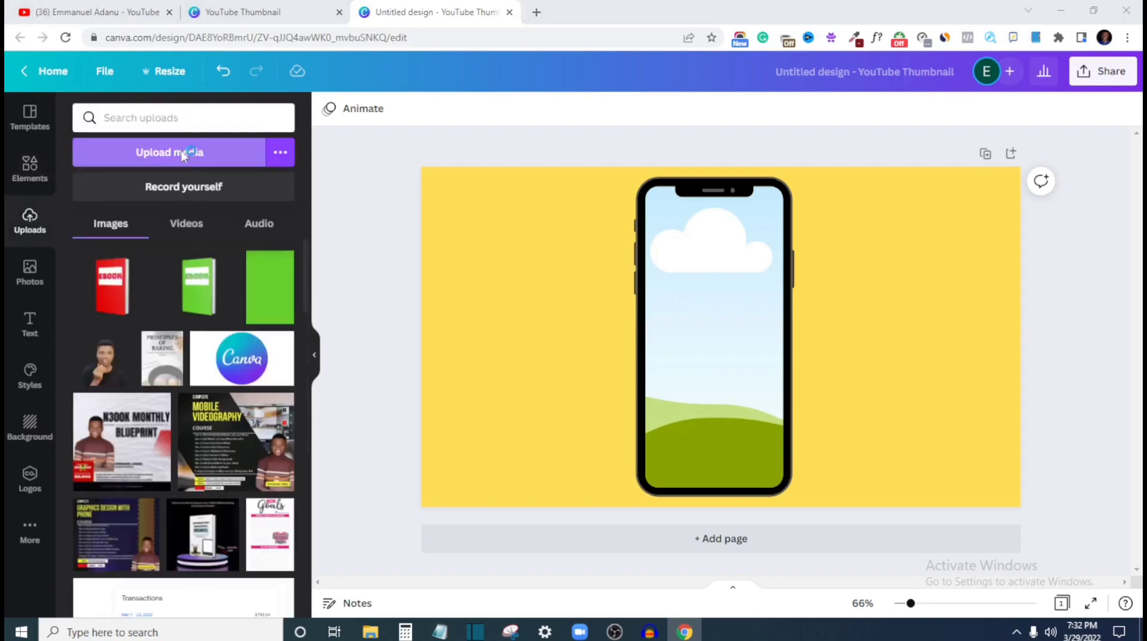
pyautogui.click(181, 153)
pyautogui.click(197, 145)
pyautogui.doubleClick(197, 145)
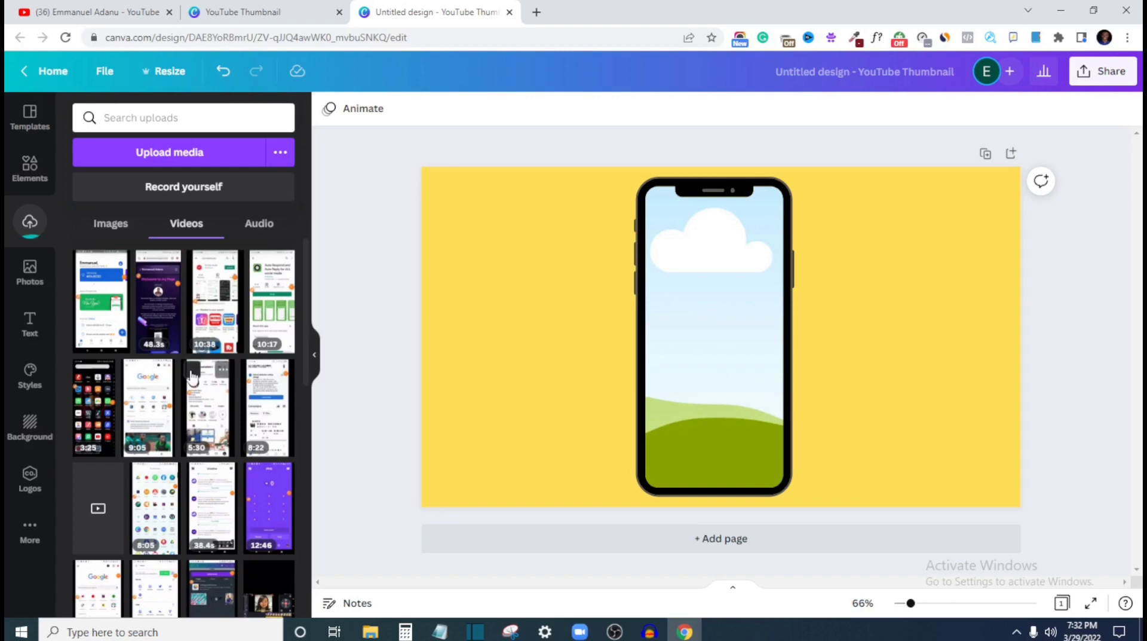
pyautogui.moveTo(162, 318); pyautogui.dragTo(153, 295)
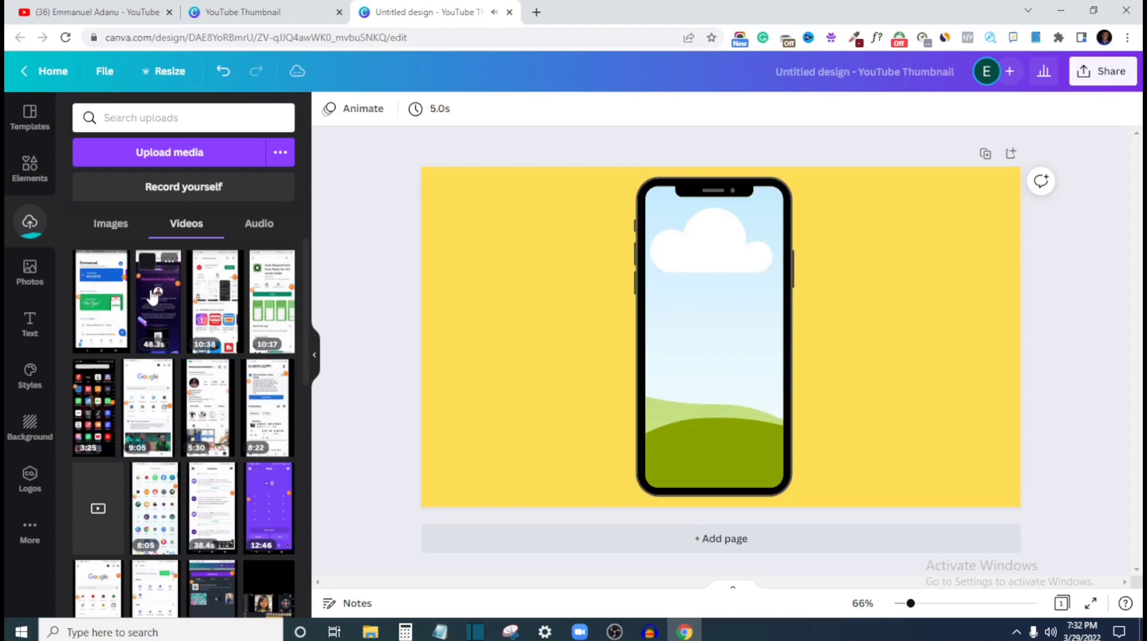
pyautogui.moveTo(153, 295); pyautogui.dragTo(556, 294)
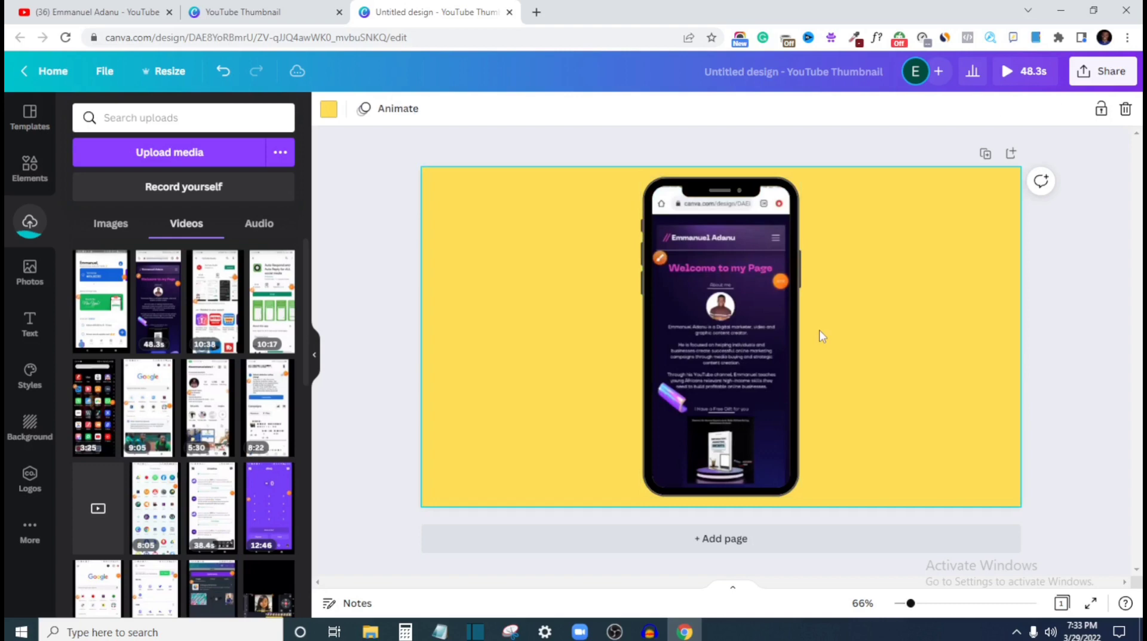
# Step: Rename the design to 'design' and download it as the MP4 video design.mp4
pyautogui.click(792, 71)
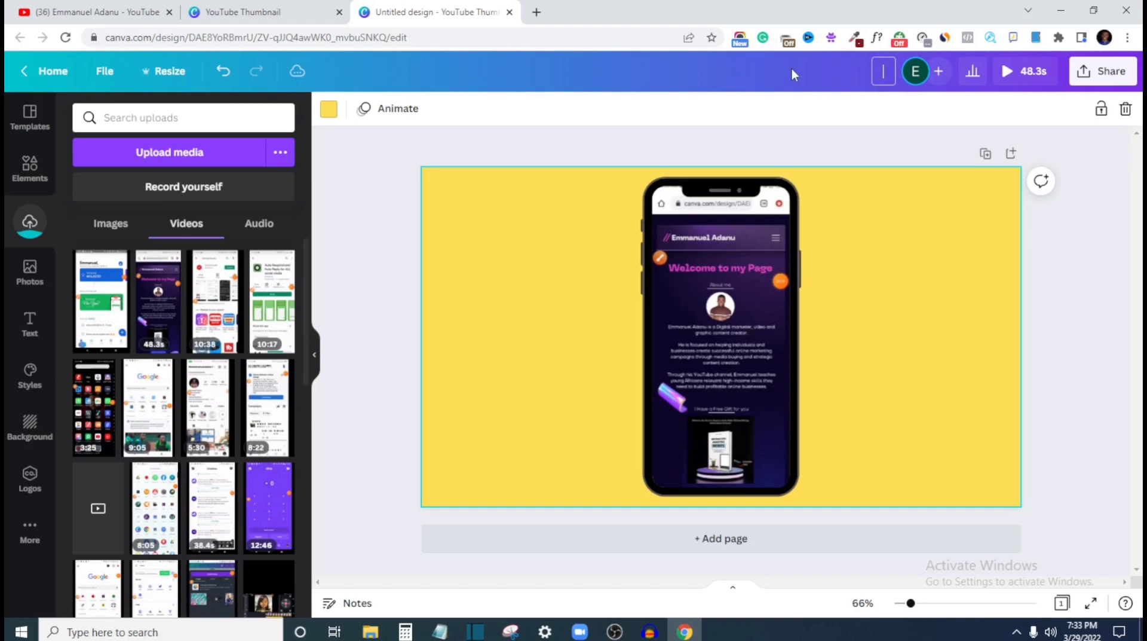
pyautogui.write('design')
pyautogui.click(1103, 71)
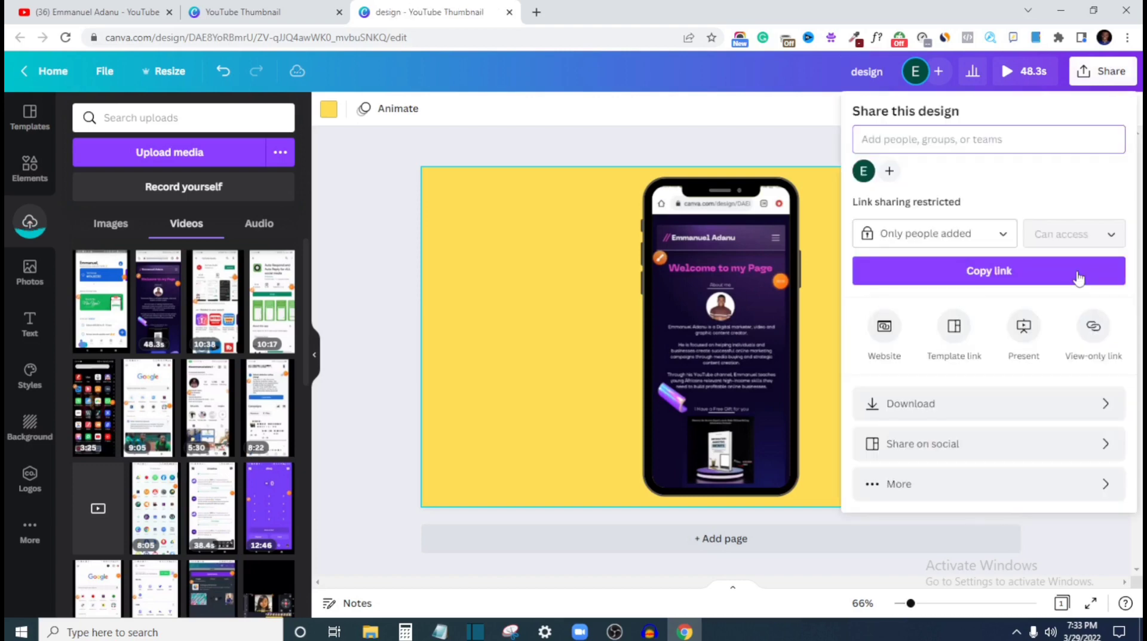
pyautogui.click(1025, 403)
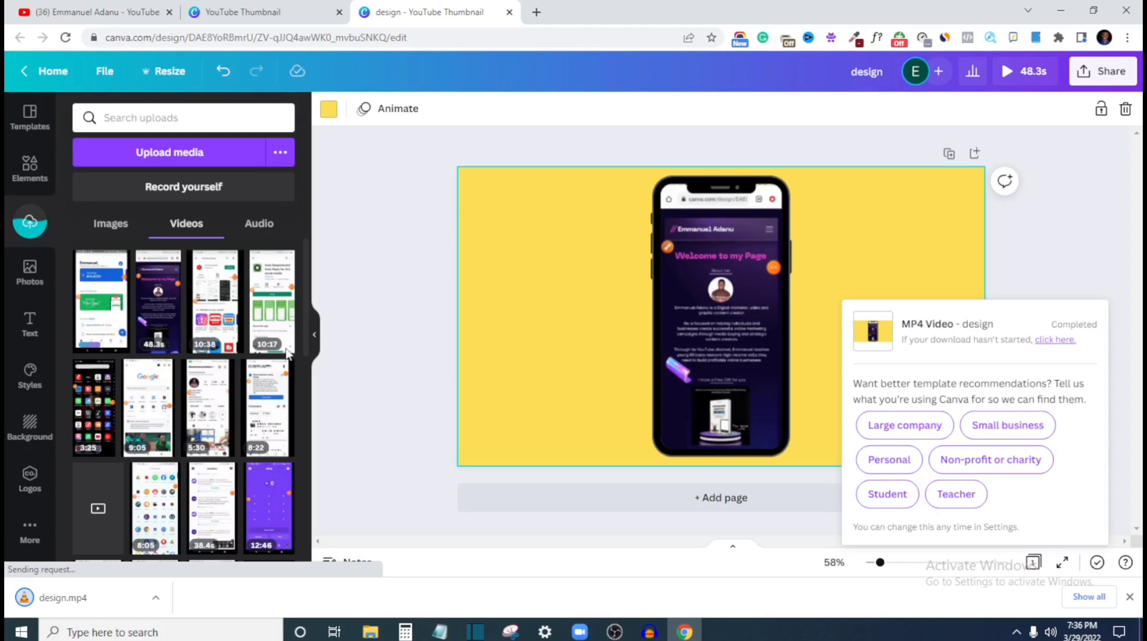
pyautogui.click(154, 597)
pyautogui.click(182, 573)
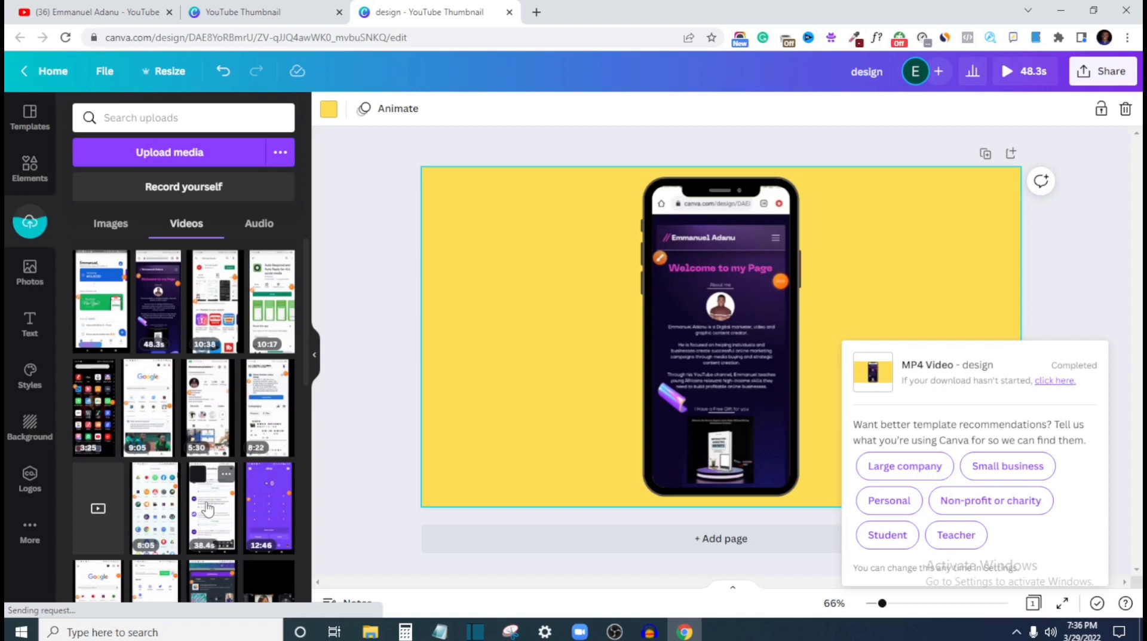